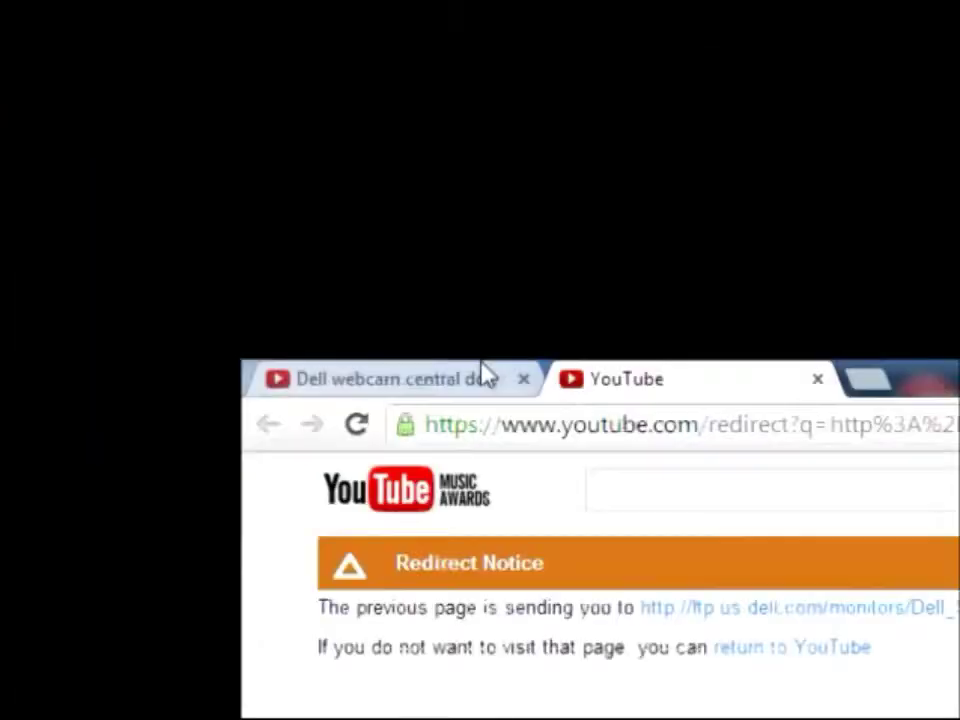
- Switch to the Dell Webcam Central video page in Chrome
click(261, 80)
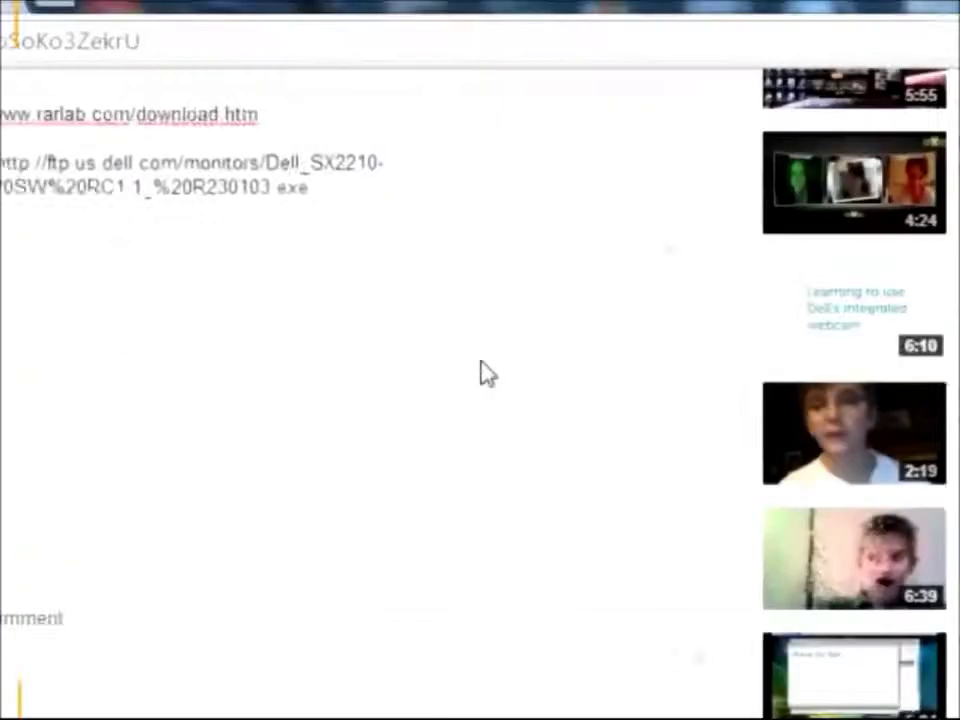
scroll(483, 374, down, 5)
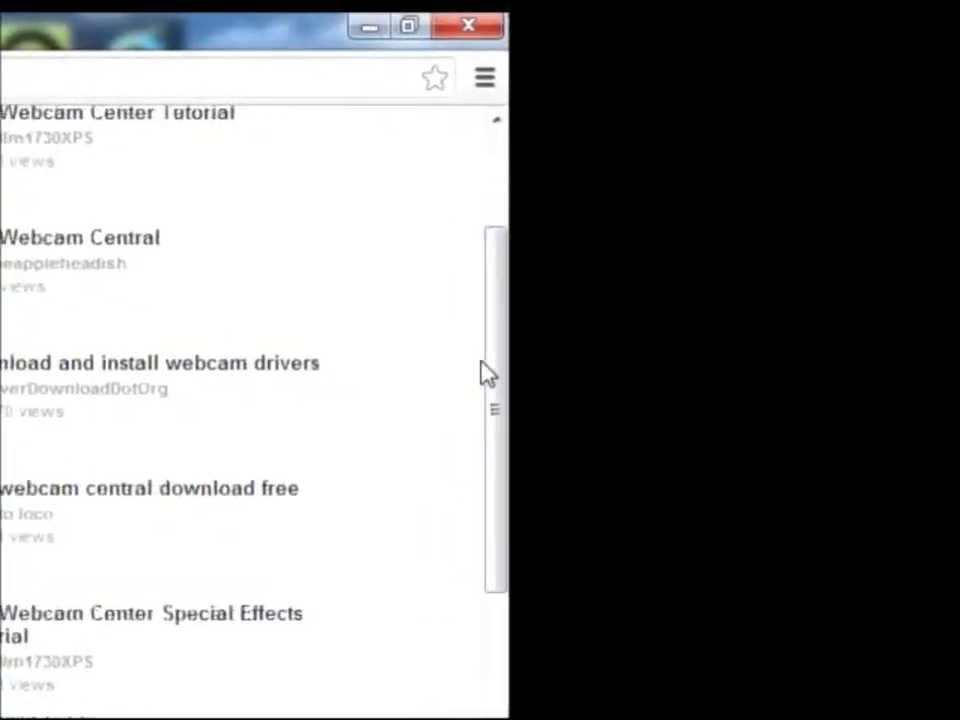
scroll(483, 374, down, 3)
scroll(483, 374, down, 2)
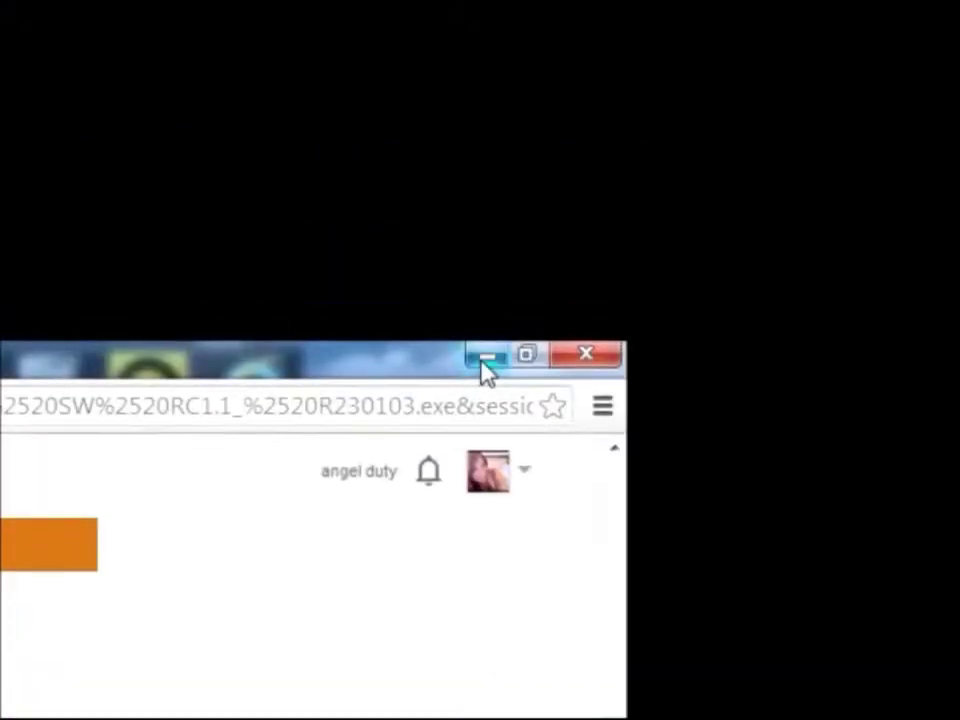
- Minimize Chrome and Movie Maker, reposition the Dell_SX2210 installer icon, and launch WinRAR
click(483, 363)
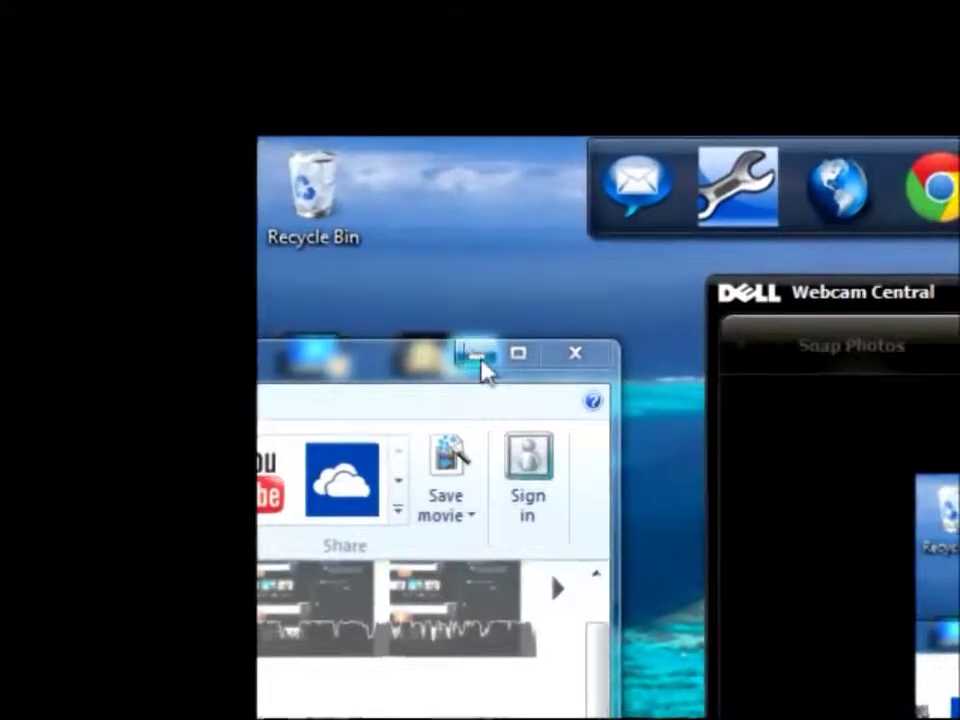
click(470, 374)
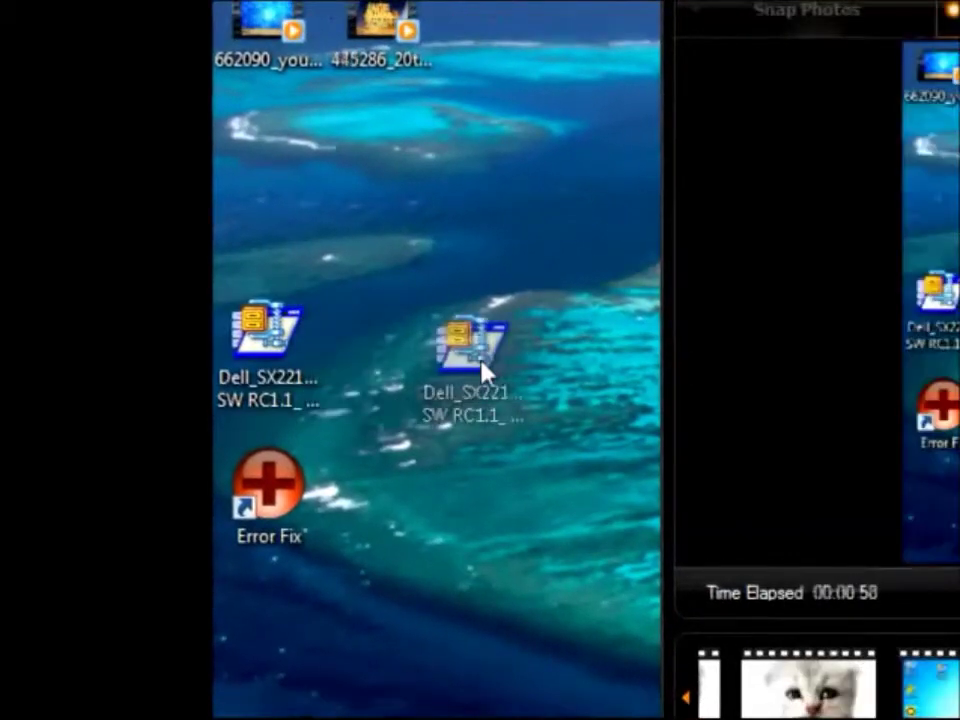
click(483, 370)
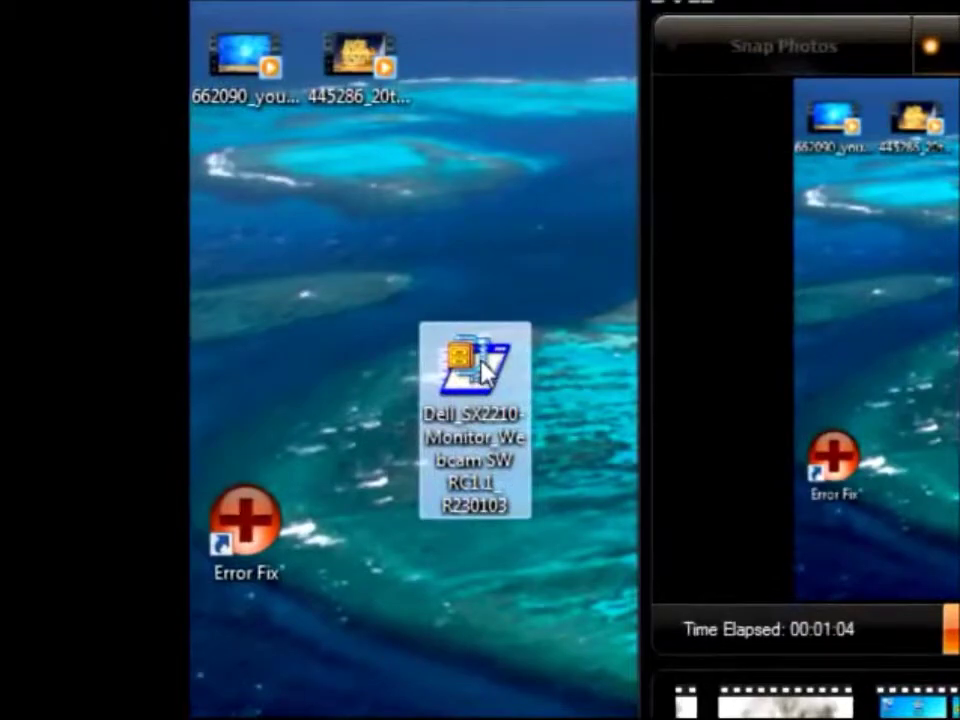
drag(483, 372, 298, 207)
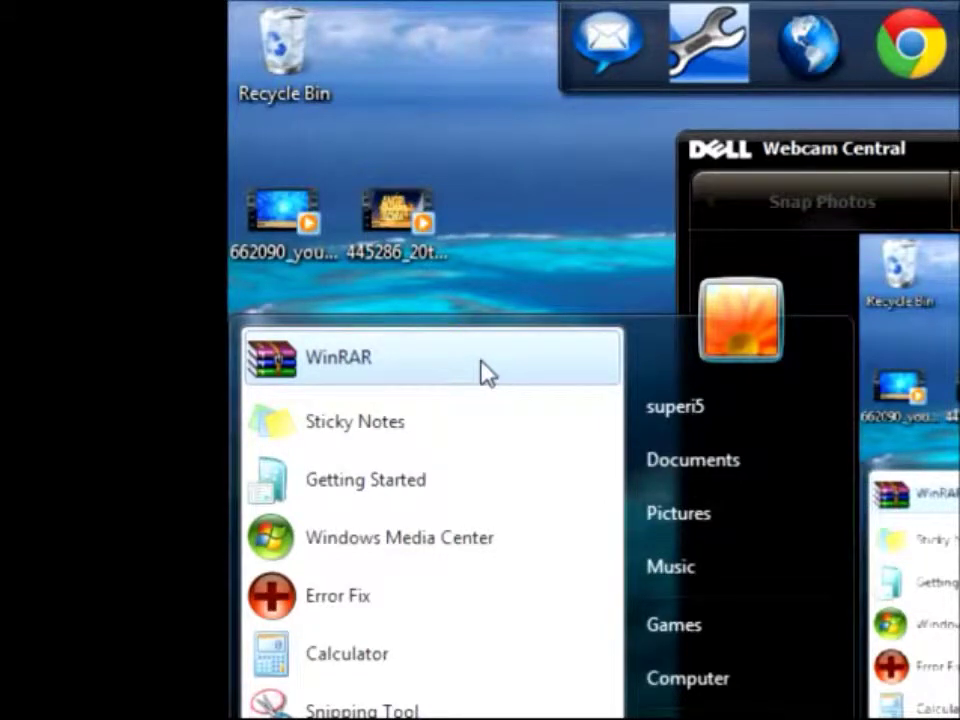
click(487, 372)
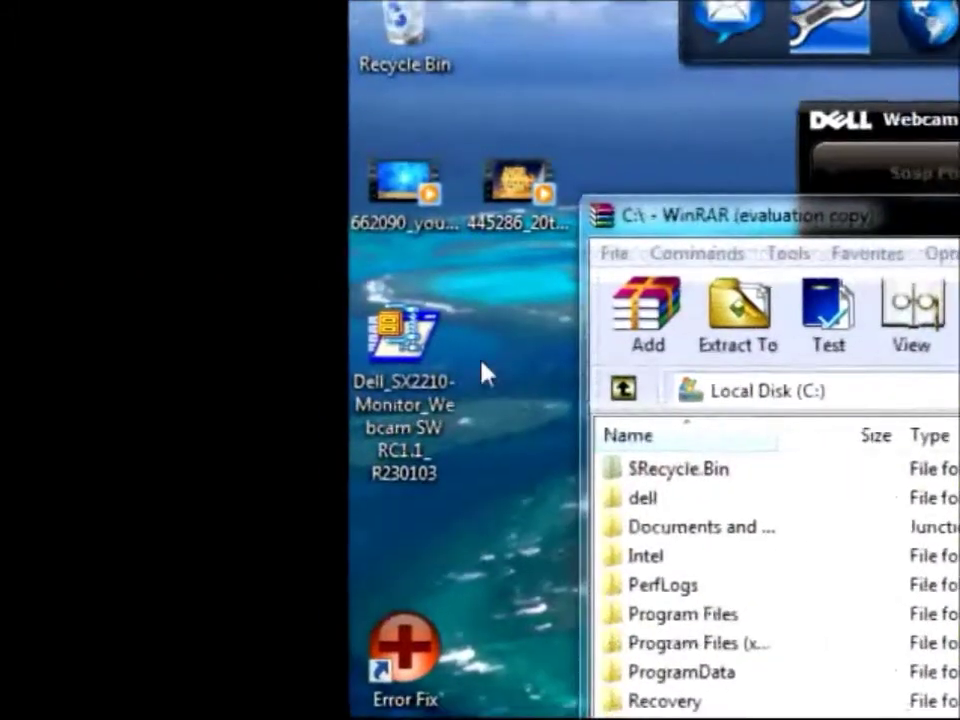
- Load the Dell_SX2210 installer archive into WinRAR and run setup.exe from it
click(420, 350)
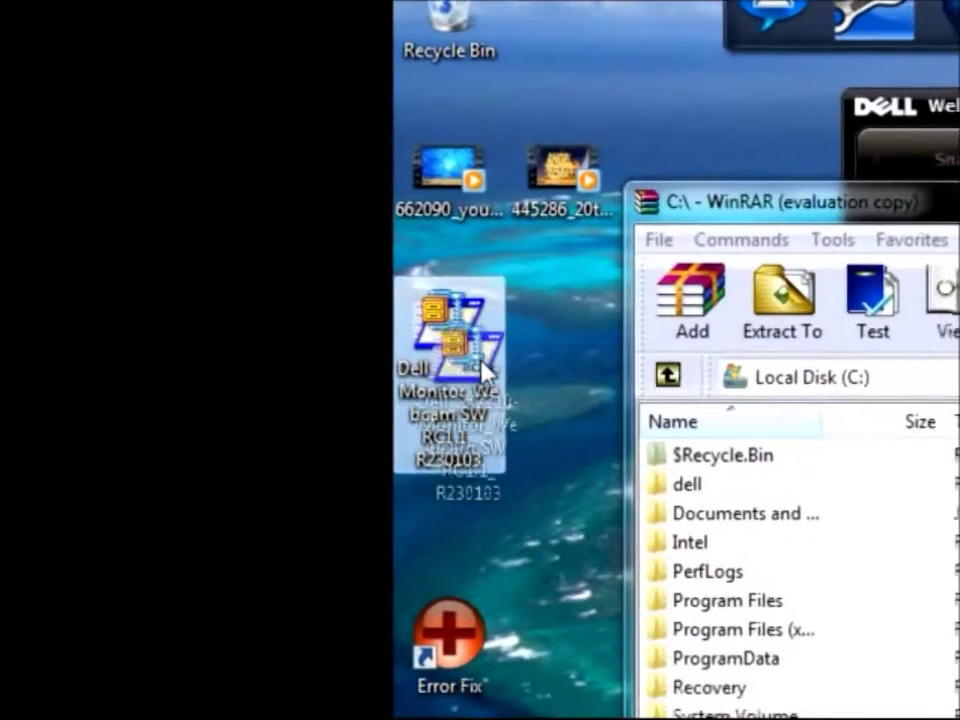
drag(484, 372, 484, 372)
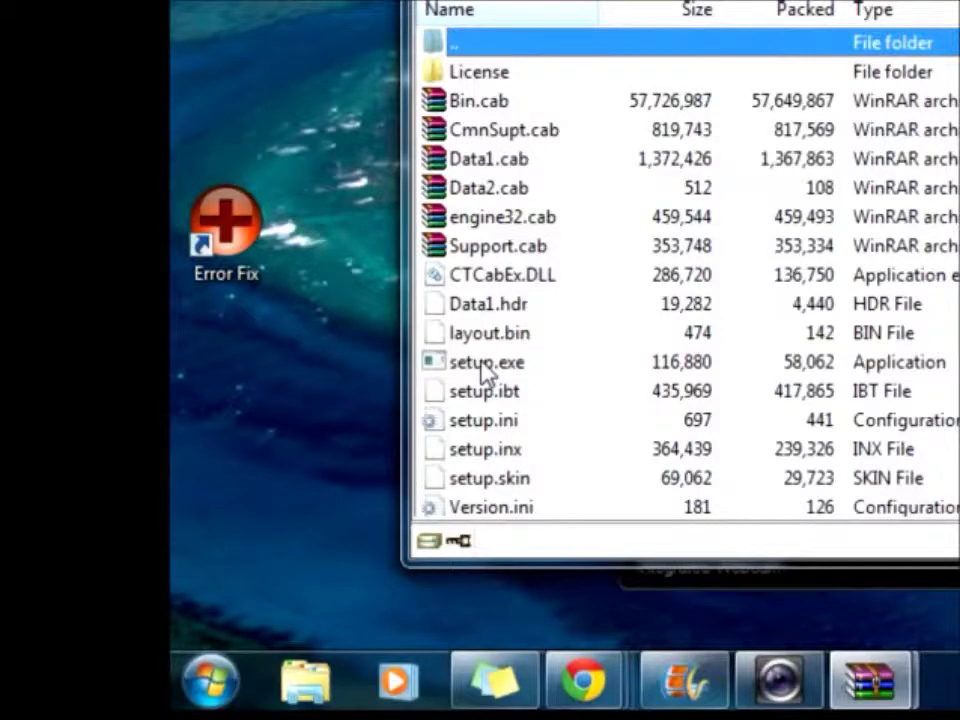
double_click(484, 372)
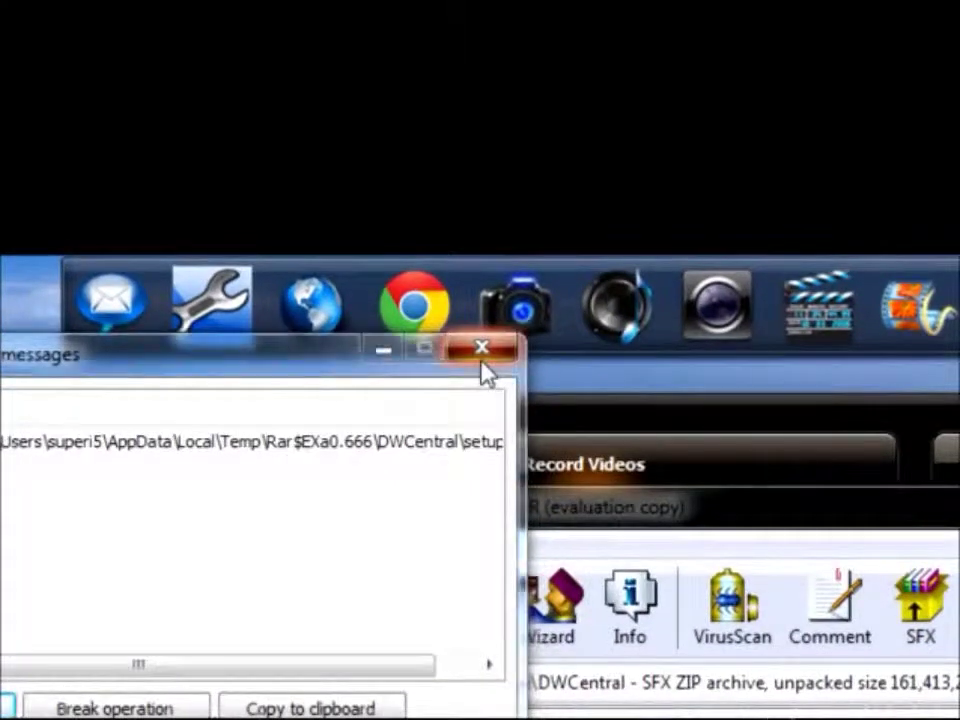
- Close the Diagnostic messages dialog and minimize WinRAR
click(482, 372)
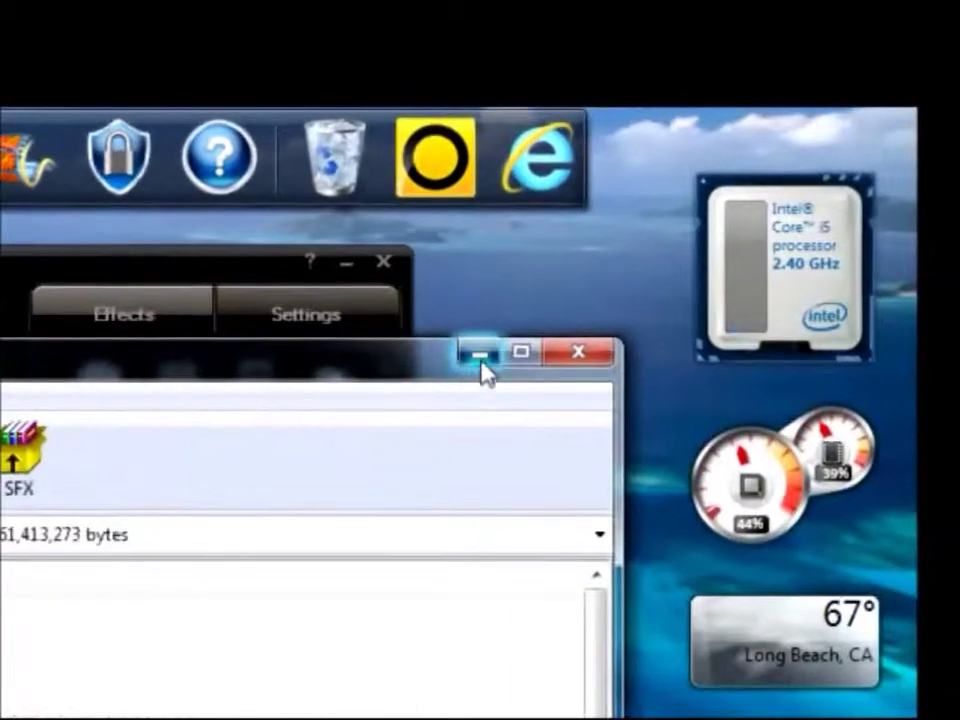
click(481, 372)
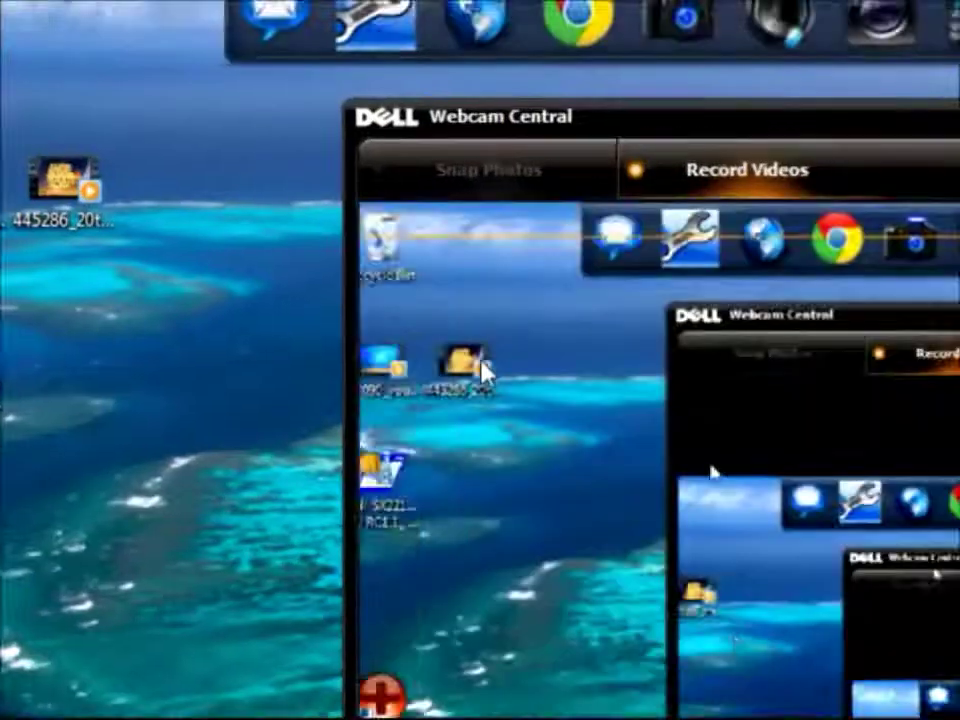
click(478, 372)
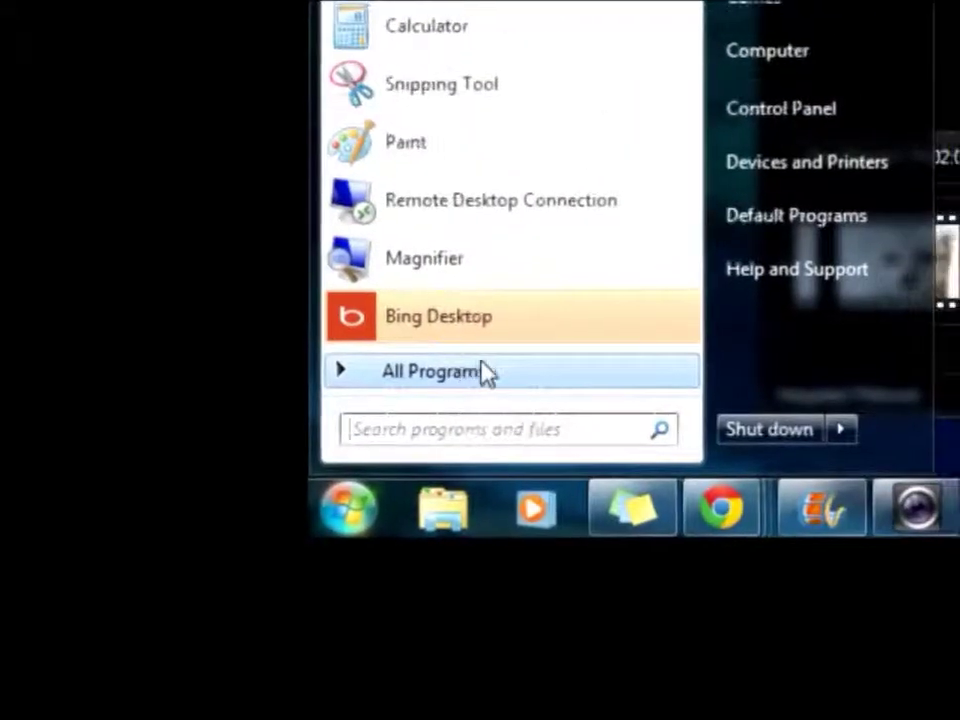
click(483, 372)
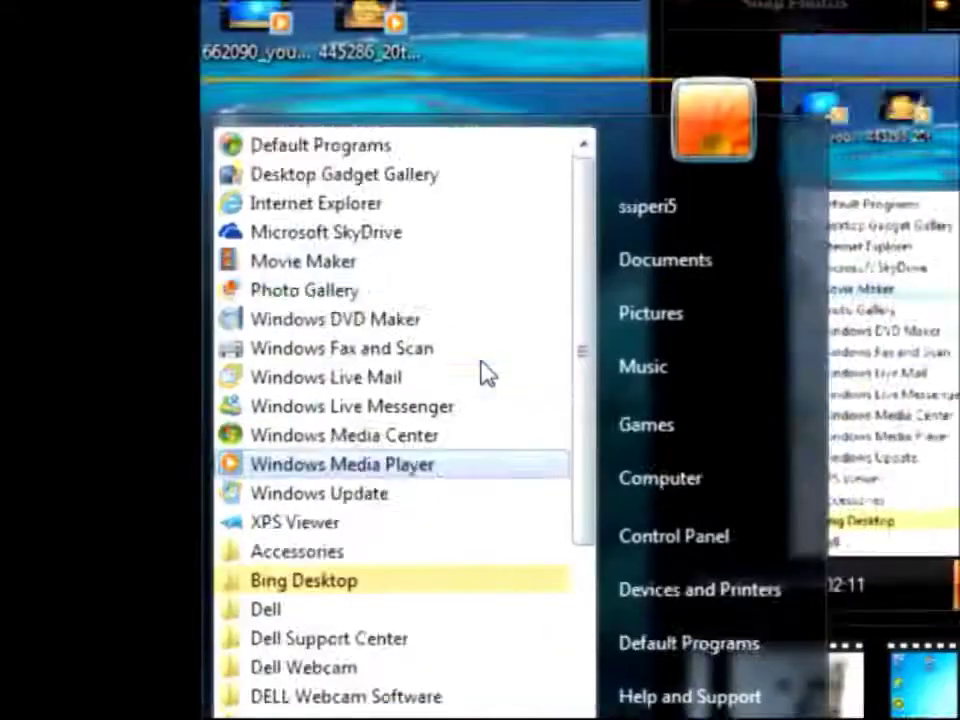
scroll(482, 372, down, 3)
scroll(482, 372, down, 2)
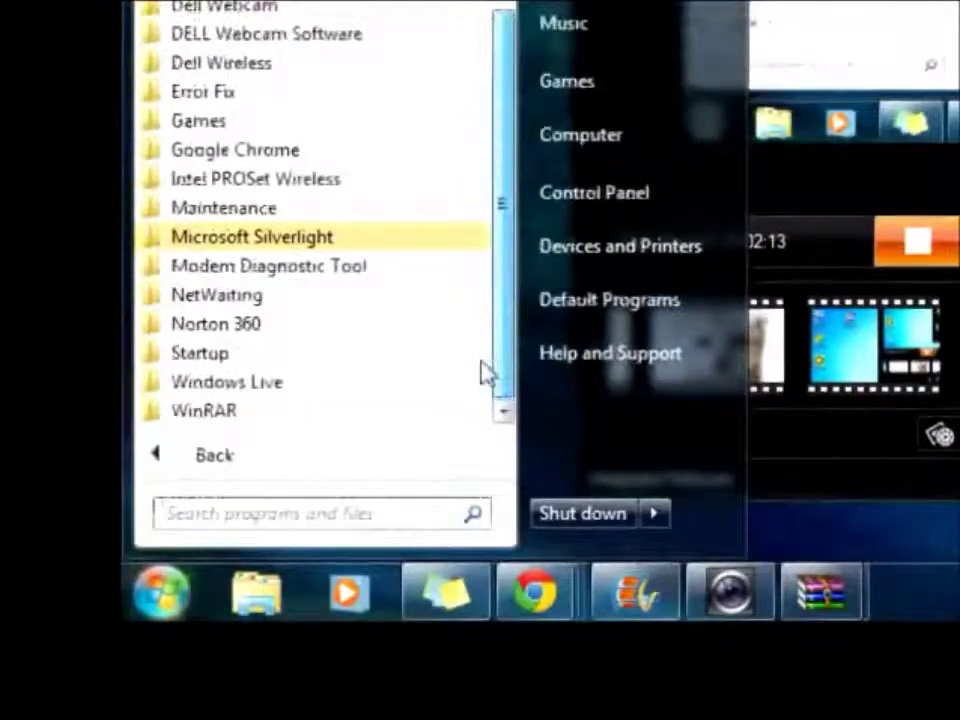
scroll(487, 372, up, 2)
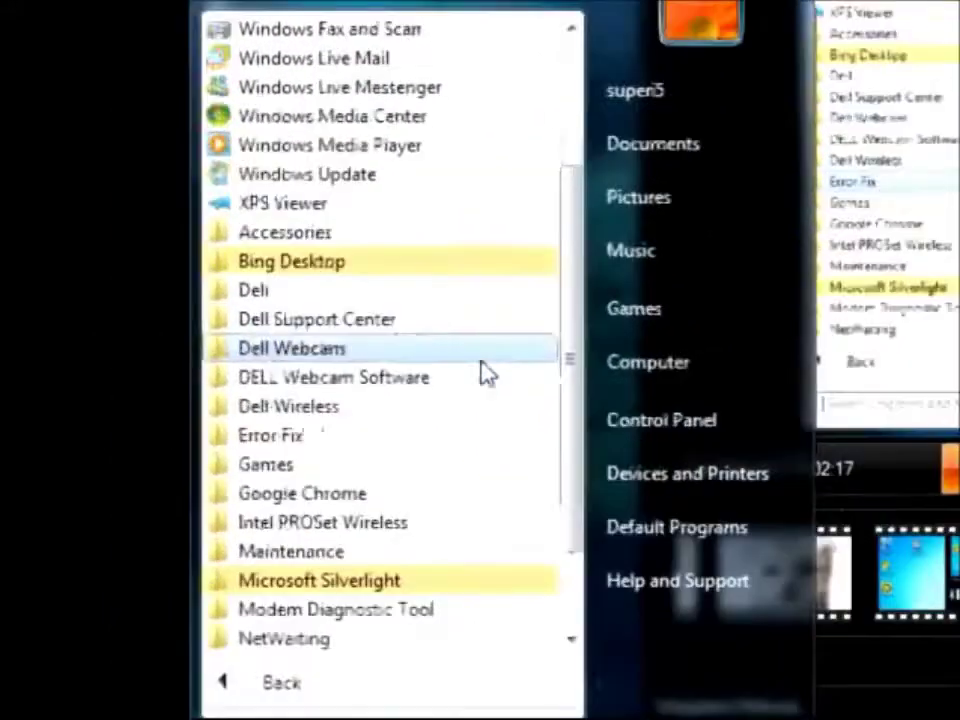
click(482, 372)
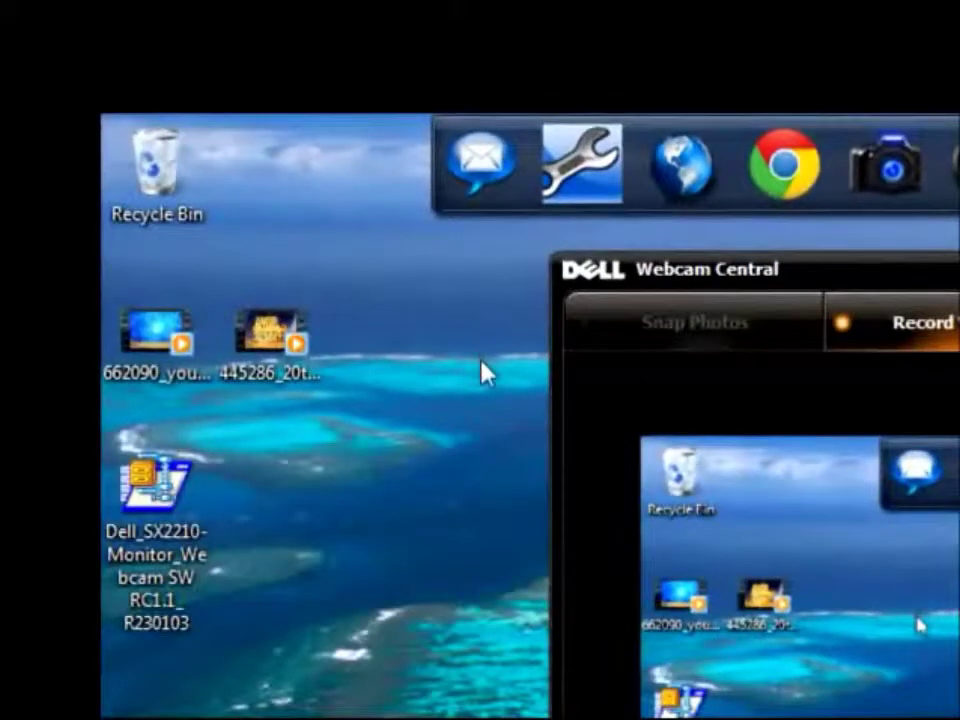